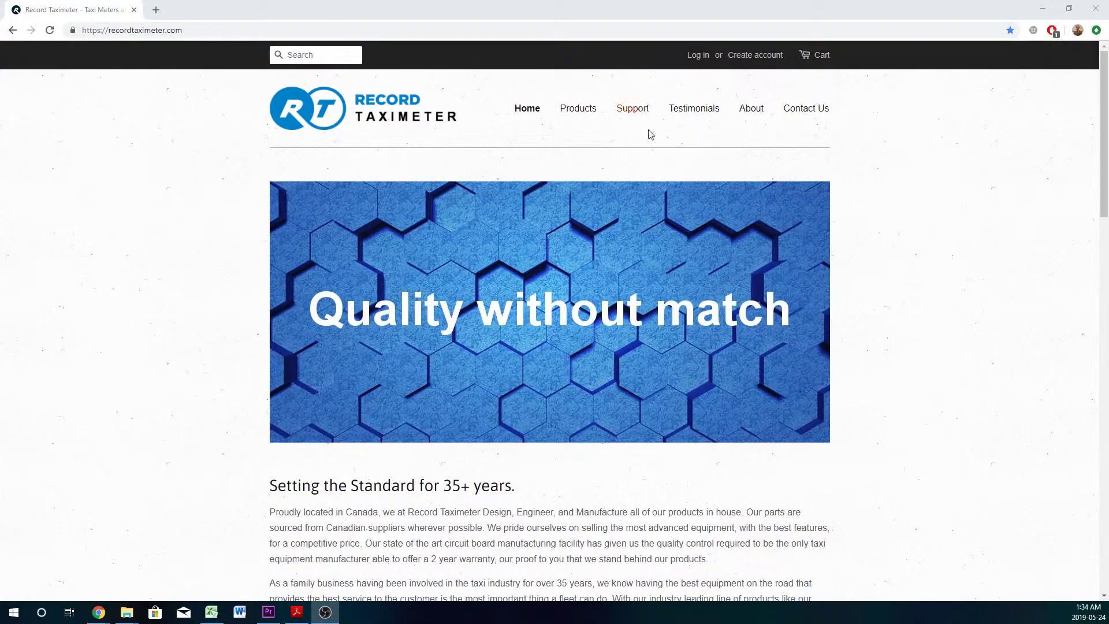
# - Go through the Support page to the Record CG3 Rates File Generator form
pyautogui.click(634, 111)
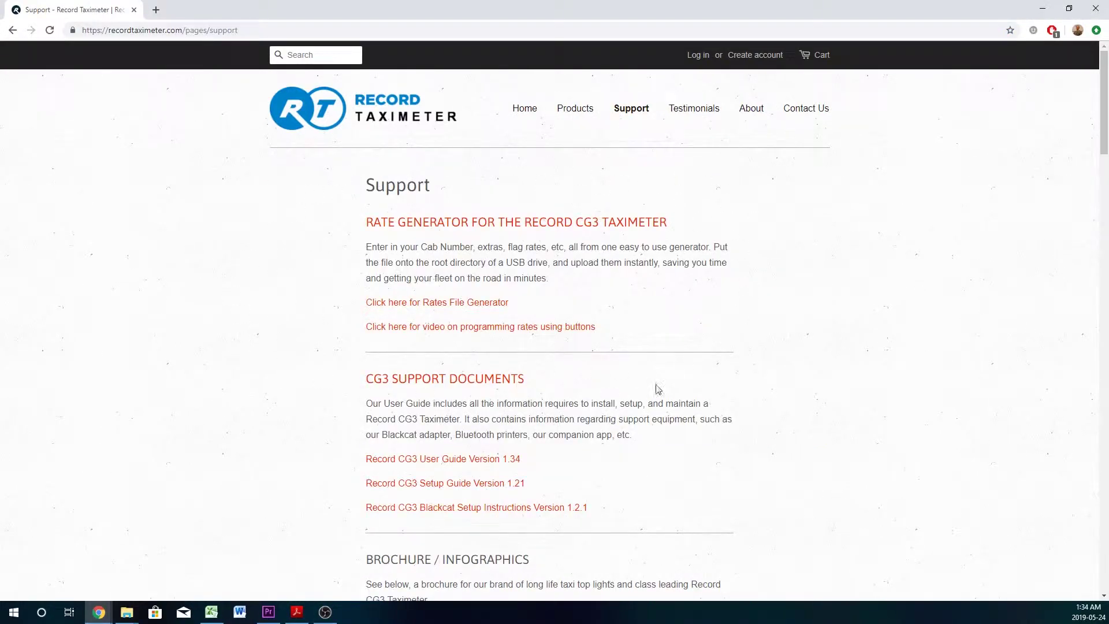
pyautogui.click(426, 303)
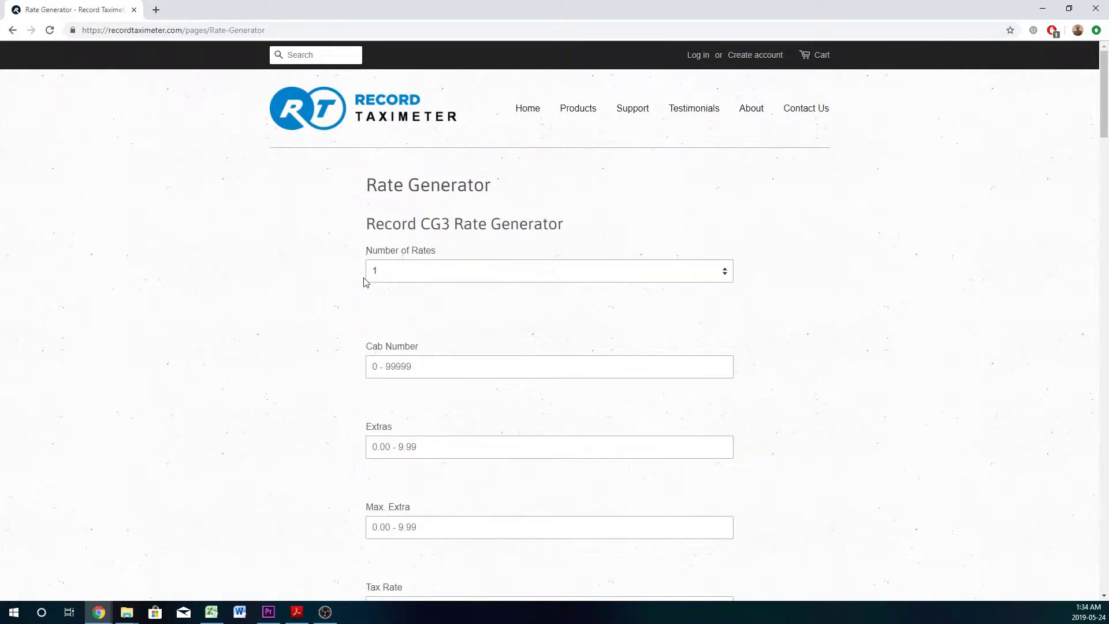
pyautogui.scroll(-14, 247, 365)
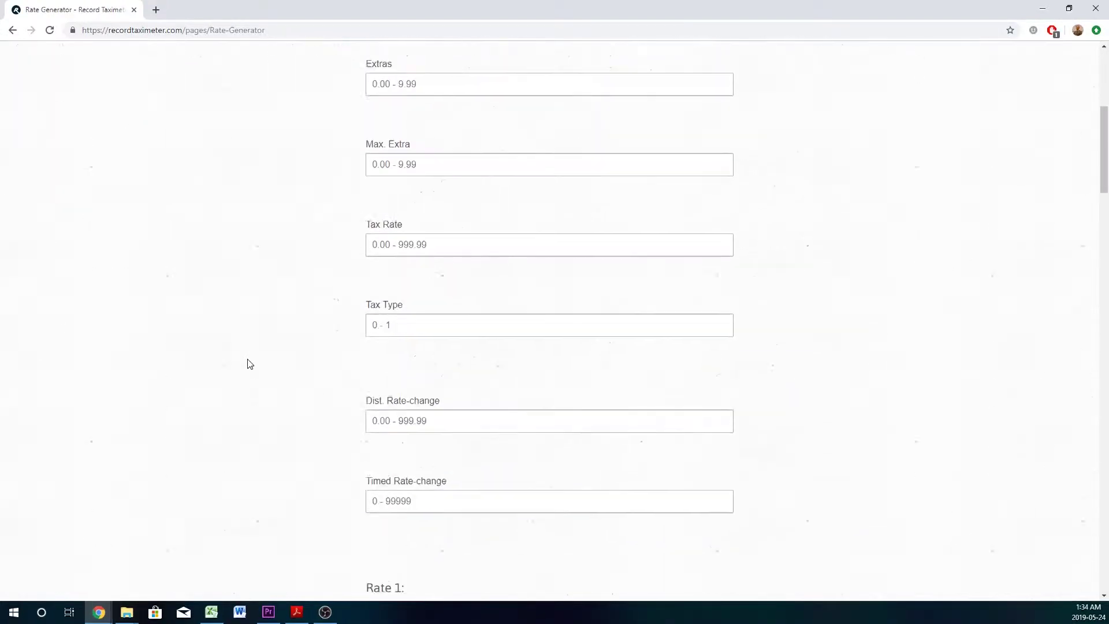
pyautogui.scroll(14, 247, 371)
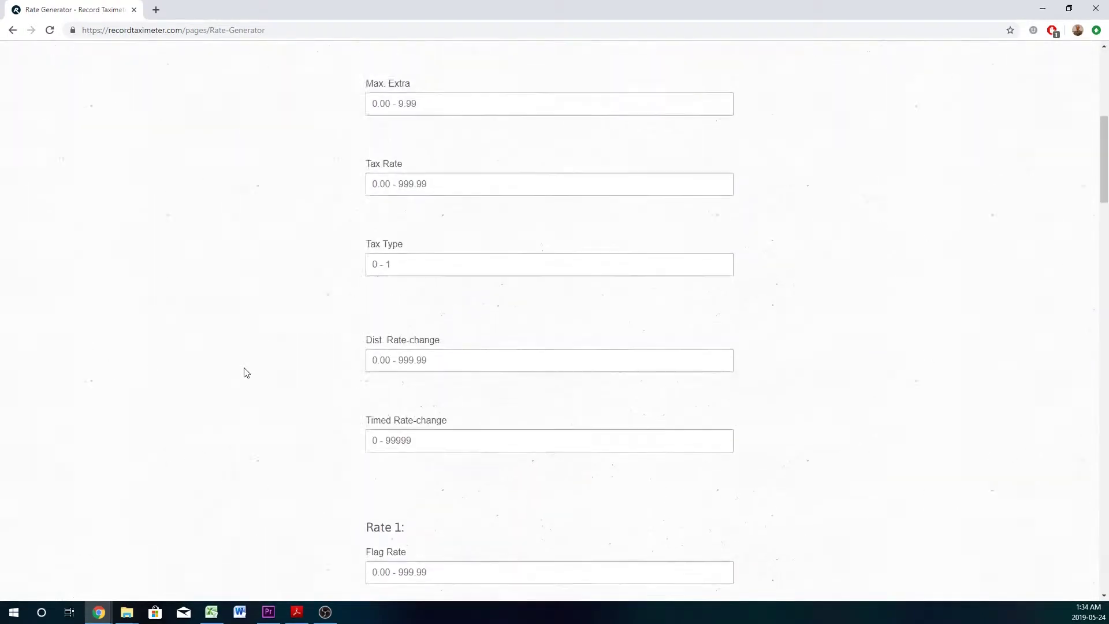
# - Set Number of Rates to 2, Cab Number to 1 and Extras to 5
pyautogui.click(413, 273)
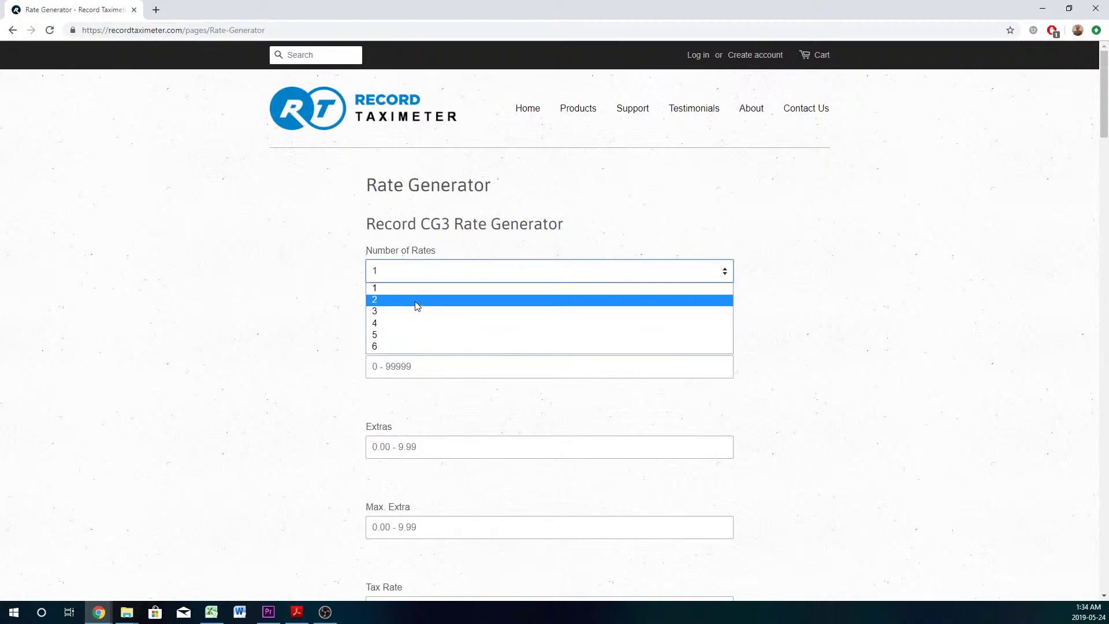
pyautogui.click(386, 304)
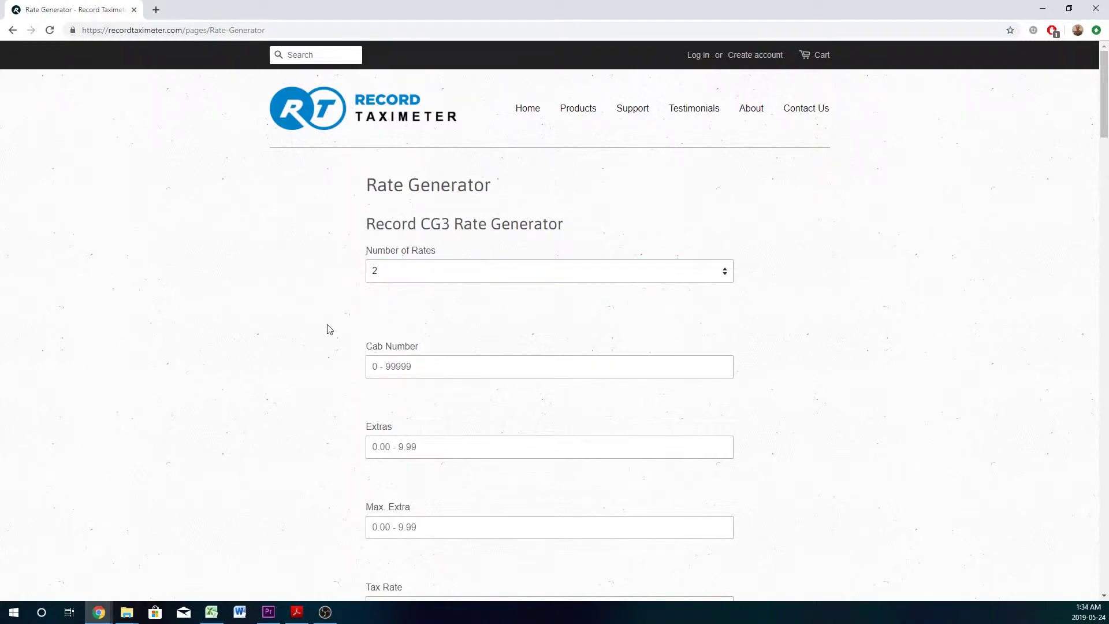
pyautogui.scroll(-1, 335, 328)
pyautogui.click(381, 309)
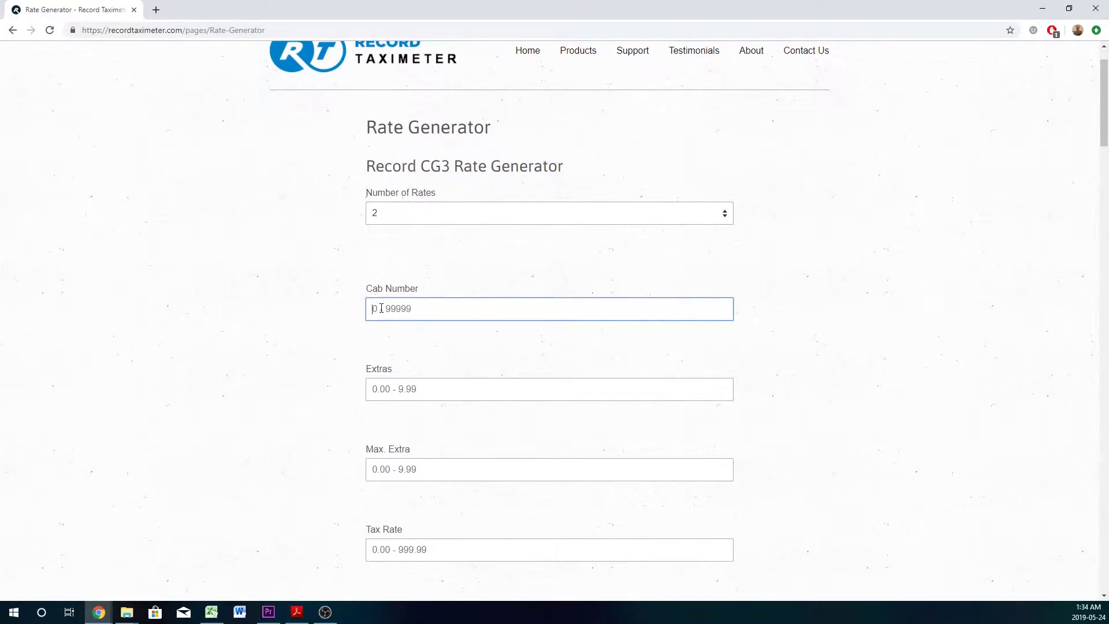
pyautogui.write('1')
pyautogui.click(392, 391)
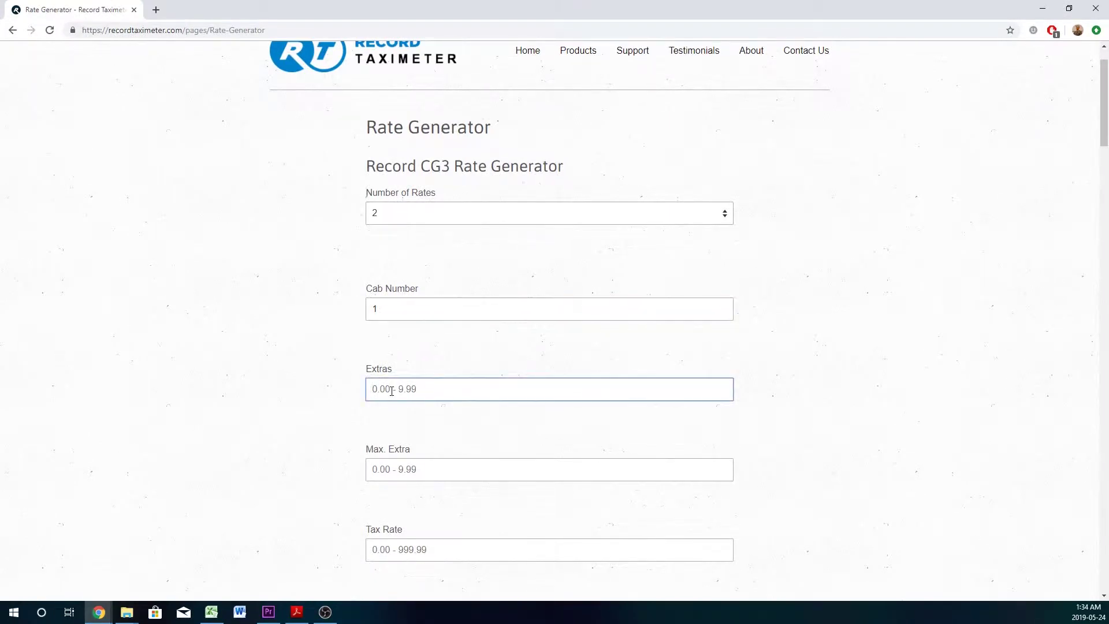
pyautogui.write('5')
# - Enter Max. Extra 5, Tax Rate 5 and Tax Type 0
pyautogui.scroll(-2, 396, 388)
pyautogui.click(404, 353)
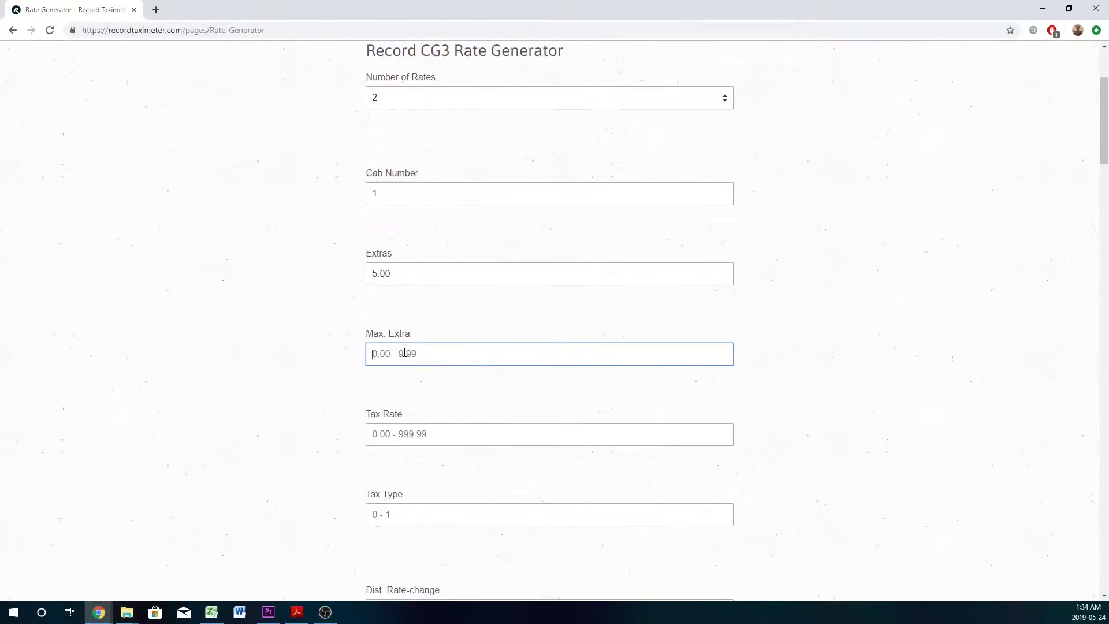
pyautogui.write('5')
pyautogui.click(436, 434)
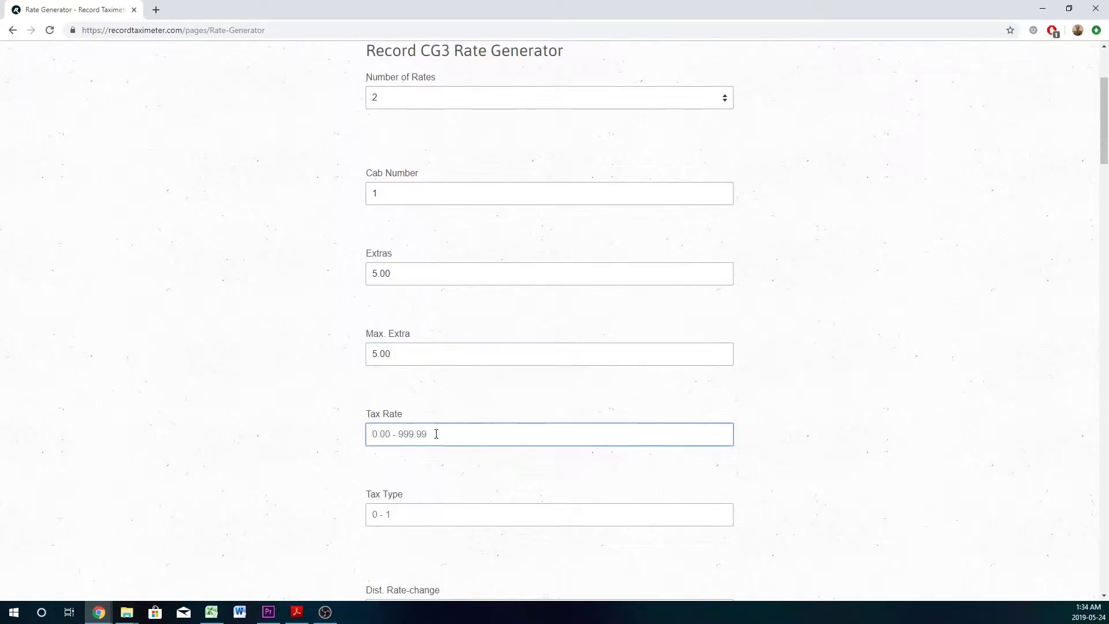
pyautogui.write('5')
pyautogui.click(477, 510)
pyautogui.write('0')
pyautogui.click(286, 461)
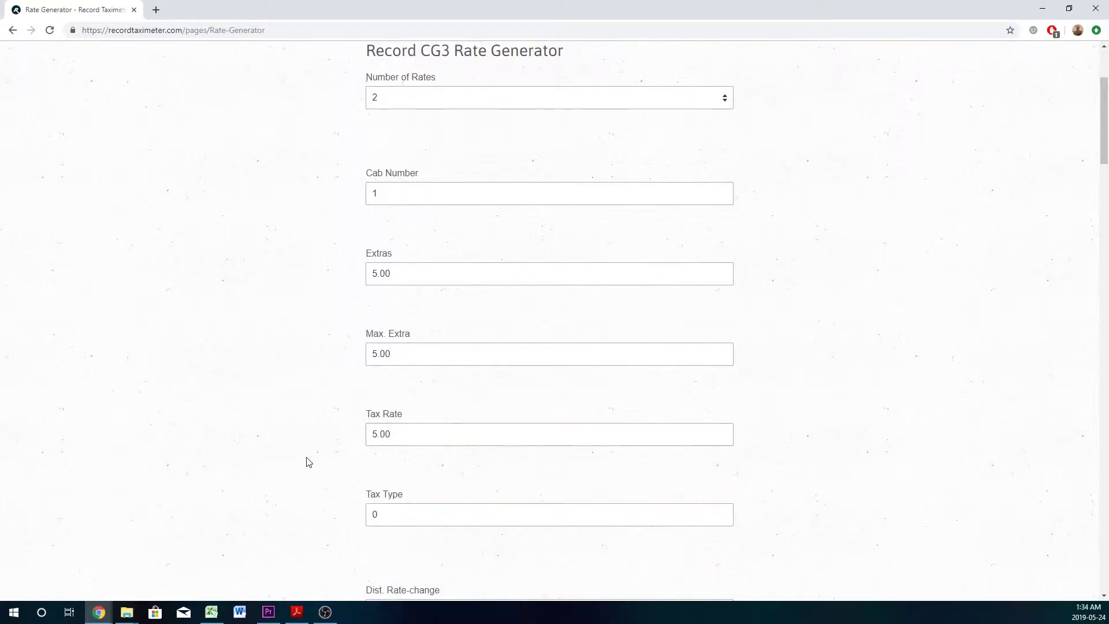
pyautogui.scroll(-5, 295, 430)
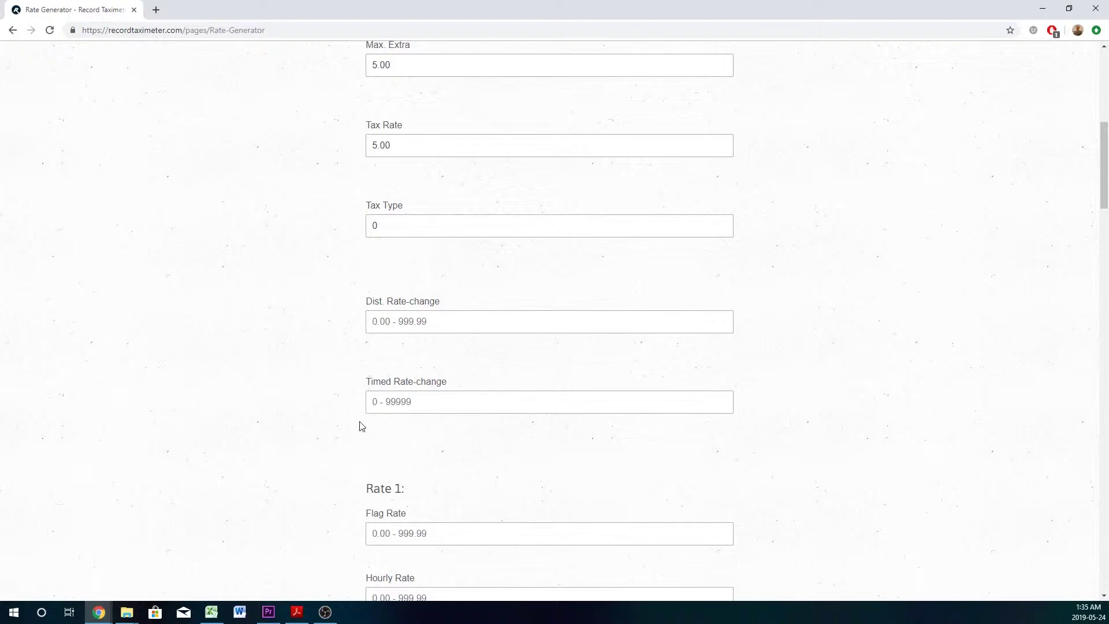
pyautogui.scroll(-6, 362, 427)
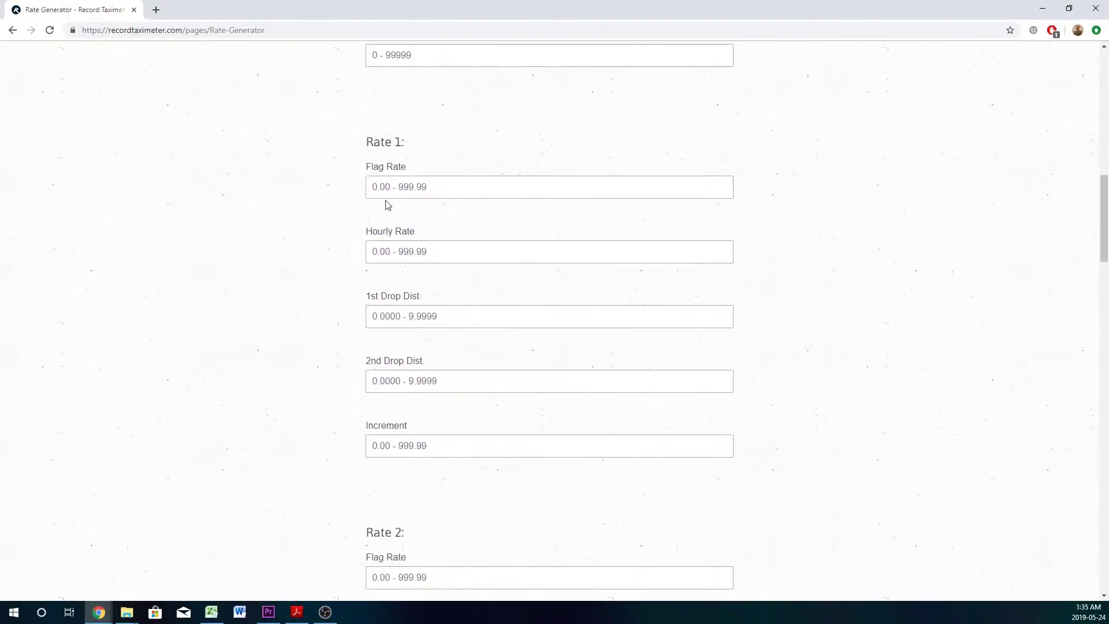
# - Enter Rate 1 flag rate 3.25 and hourly rate 40.00
pyautogui.click(388, 193)
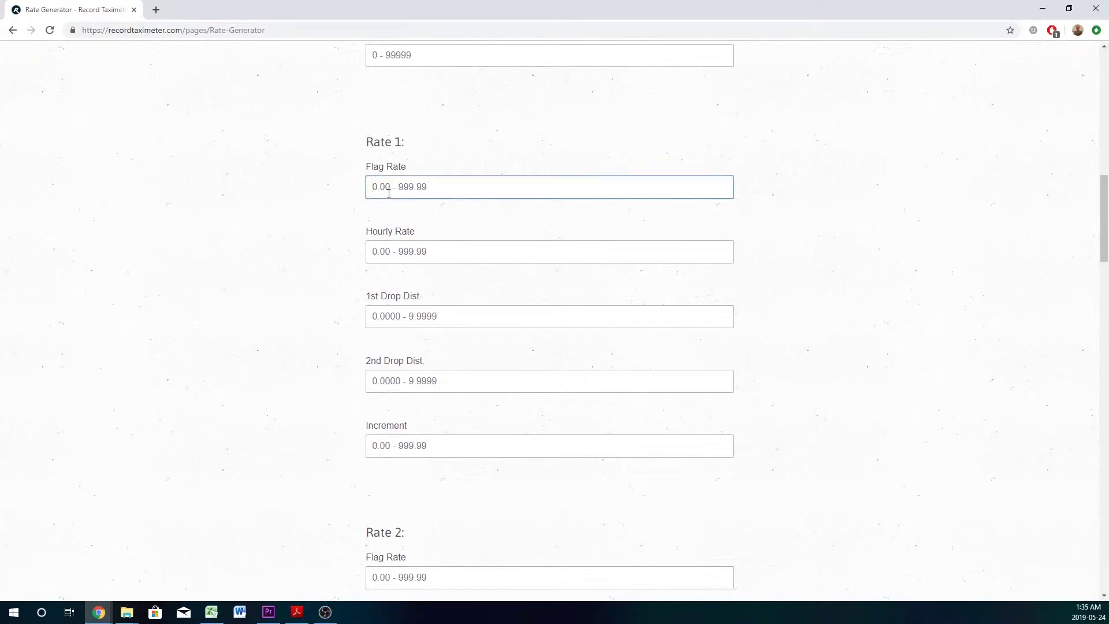
pyautogui.write('3.25')
pyautogui.click(400, 256)
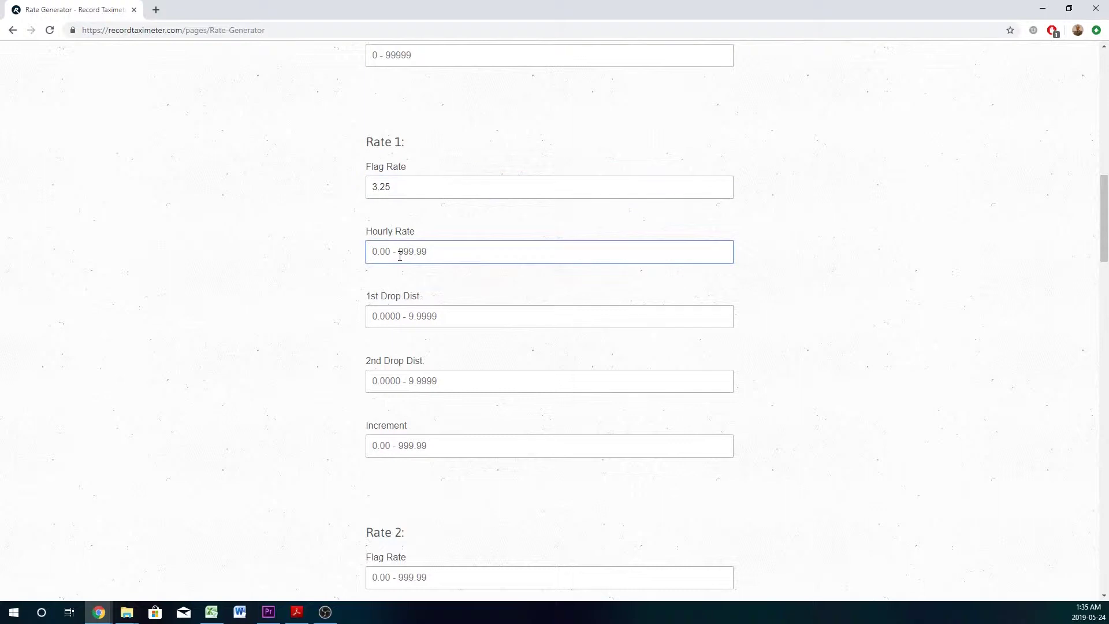
pyautogui.write('40.00')
# - Set Rate 1 first and second drop distances to 0.125 and increment to 0.20
pyautogui.click(410, 322)
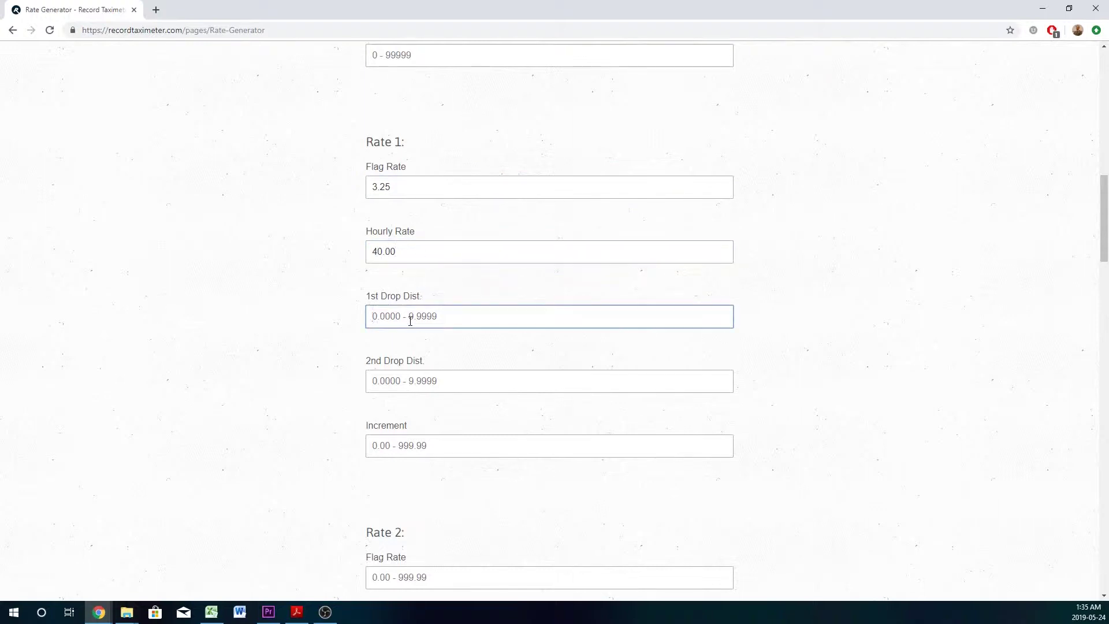
pyautogui.write('0.125')
pyautogui.click(321, 380)
pyautogui.click(388, 379)
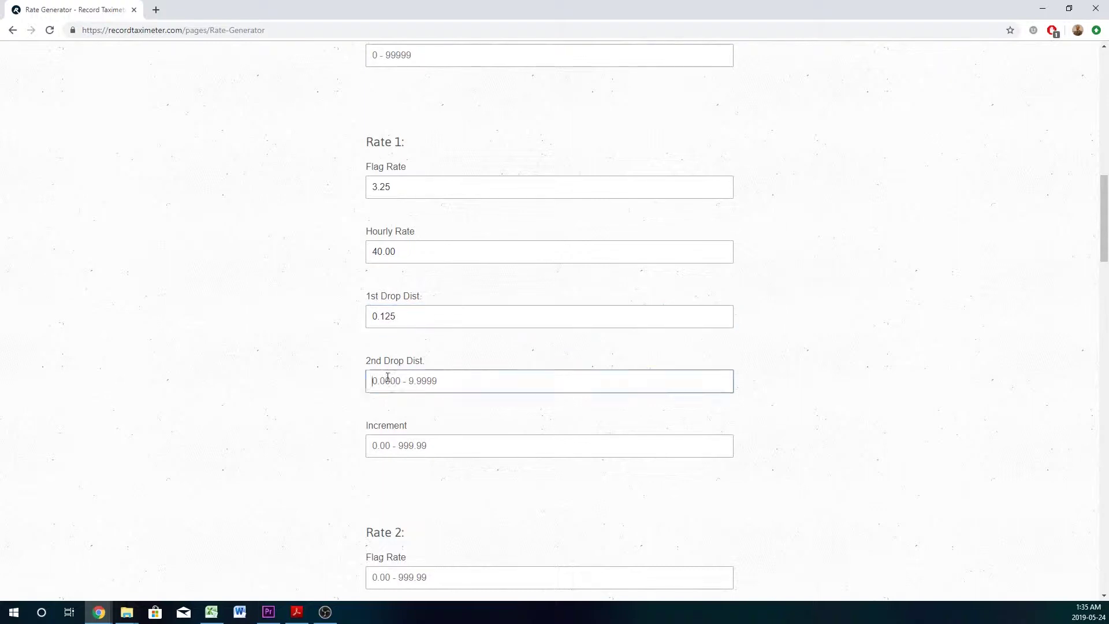
pyautogui.write('0.125')
pyautogui.click(318, 380)
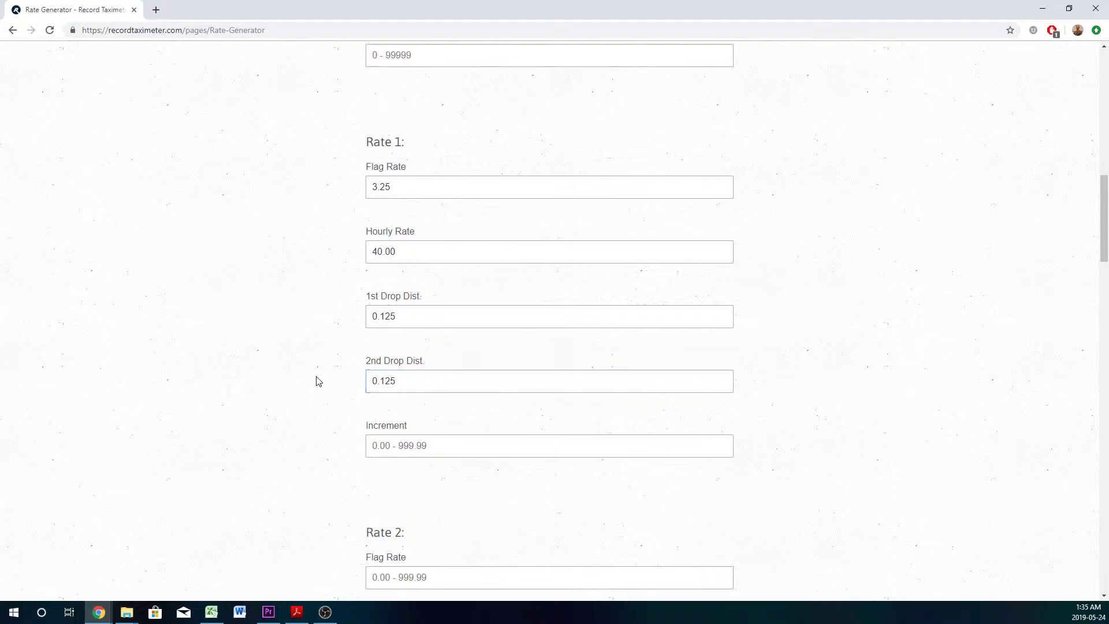
pyautogui.click(386, 446)
pyautogui.write('0.20')
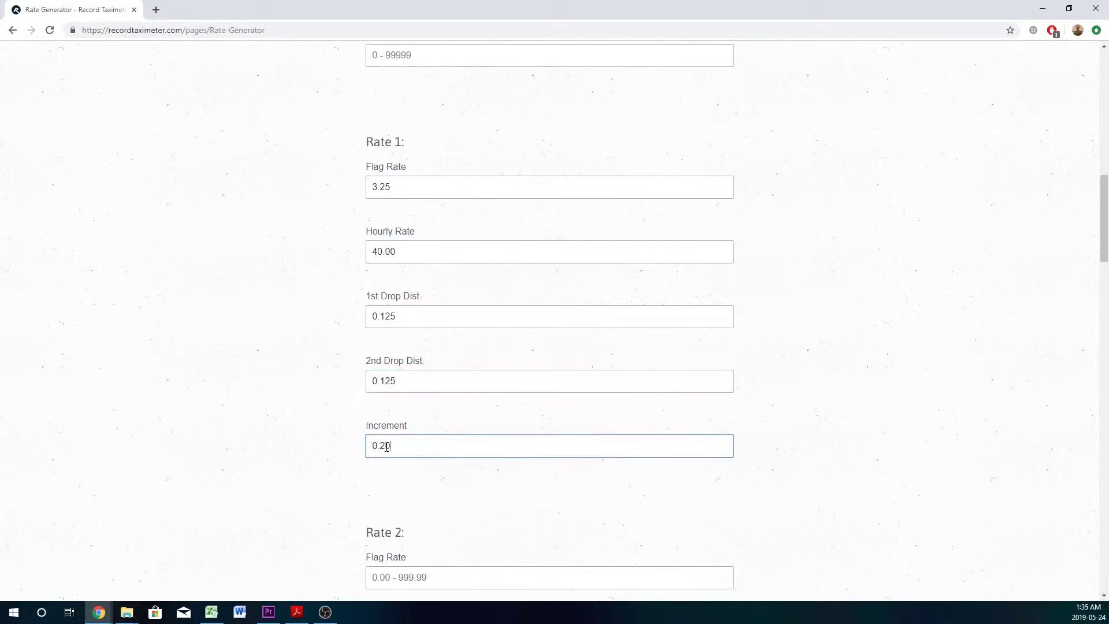
pyautogui.click(307, 442)
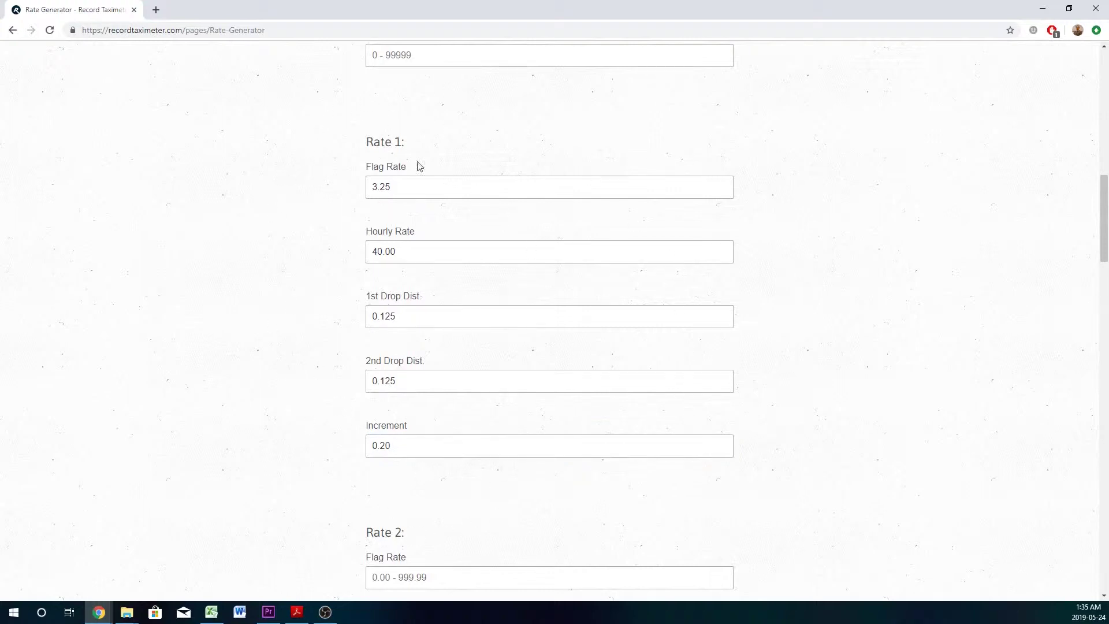
pyautogui.scroll(-1, 291, 316)
pyautogui.scroll(-6, 291, 317)
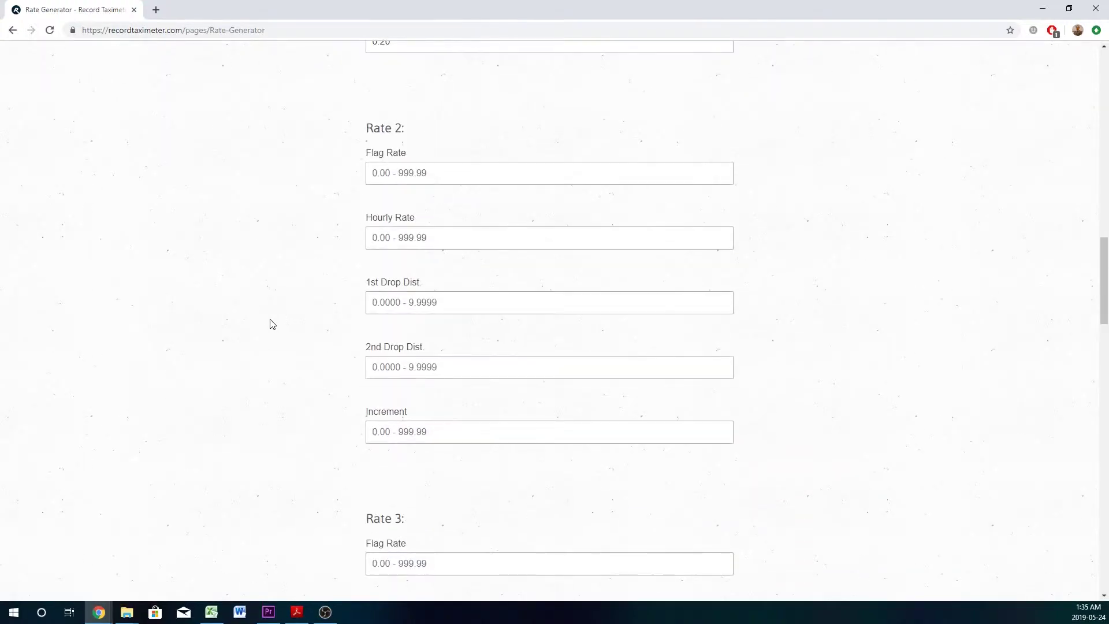
# - Enter Rate 2 flag rate 7.00 and hourly rate 50.00
pyautogui.click(449, 173)
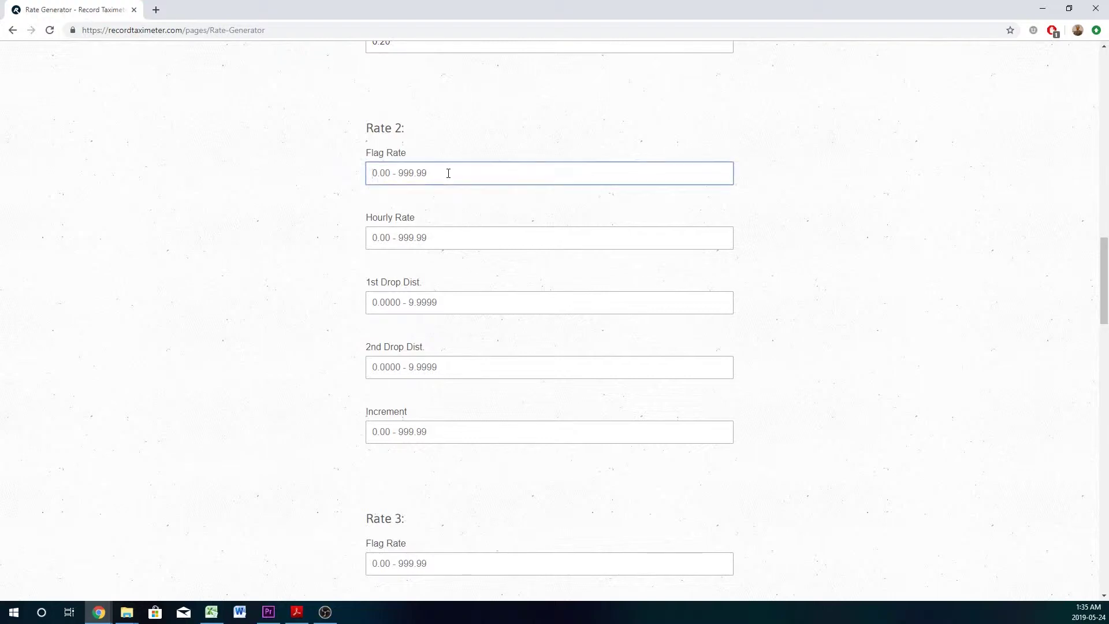
pyautogui.write('7')
pyautogui.click(440, 236)
pyautogui.write('50.00')
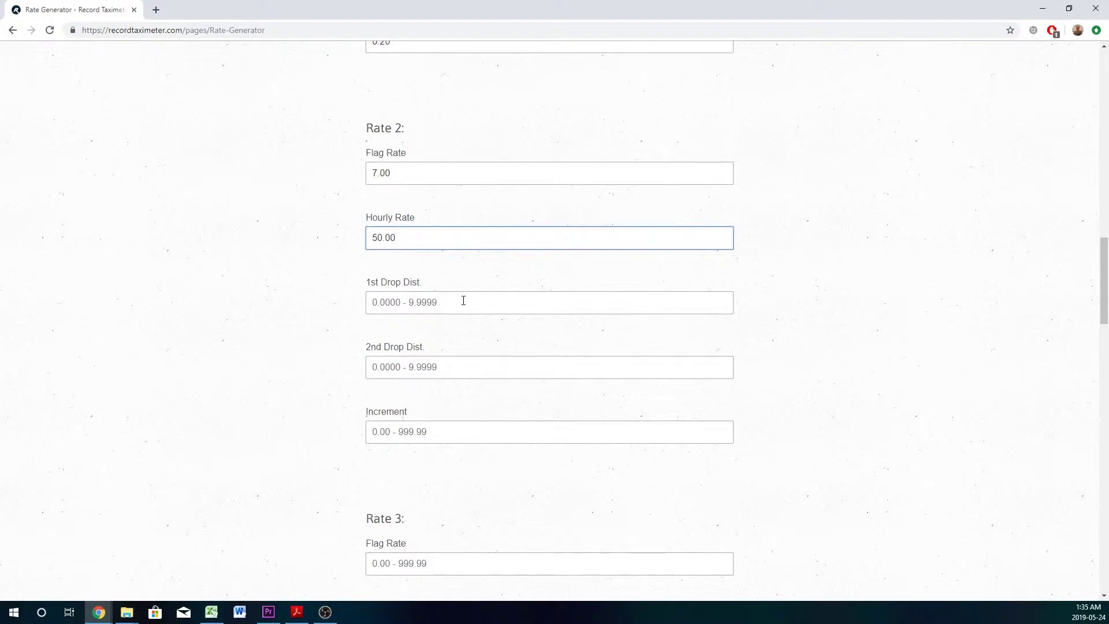
# - Set Rate 2 drop distances to 0.145 and 0.150 and increment to 0.25
pyautogui.click(463, 300)
pyautogui.write('0.145')
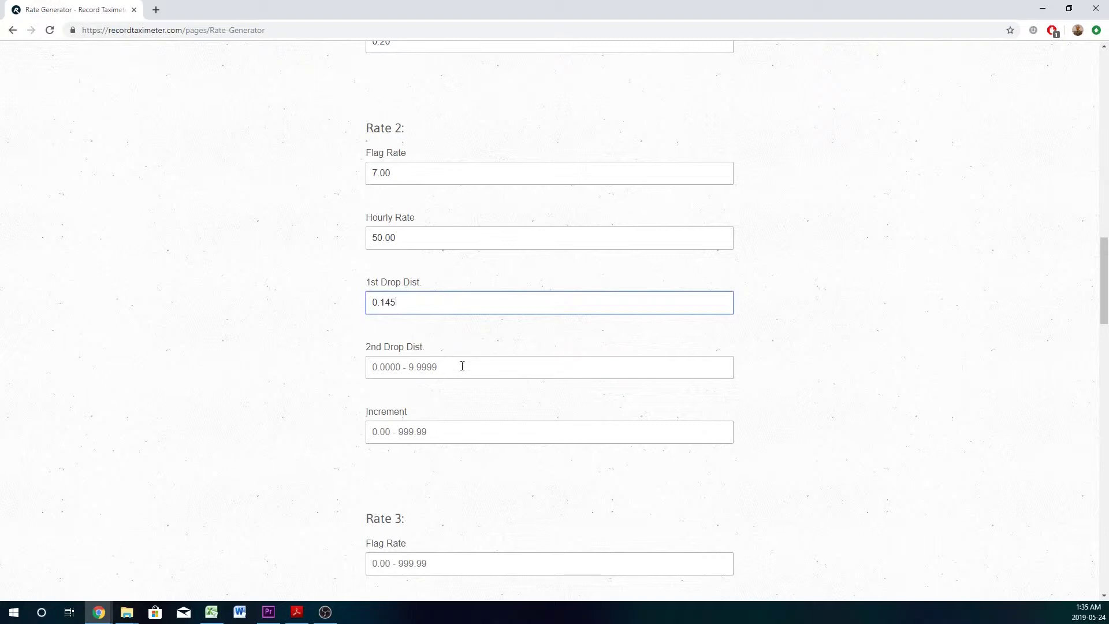
pyautogui.click(462, 365)
pyautogui.write('0.150')
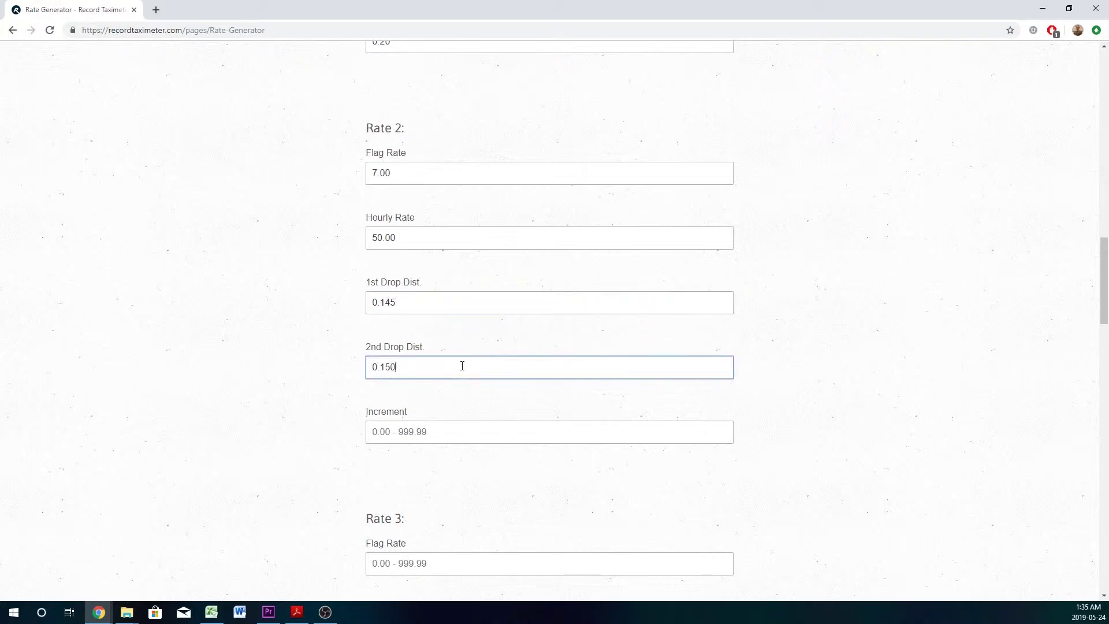
pyautogui.click(462, 427)
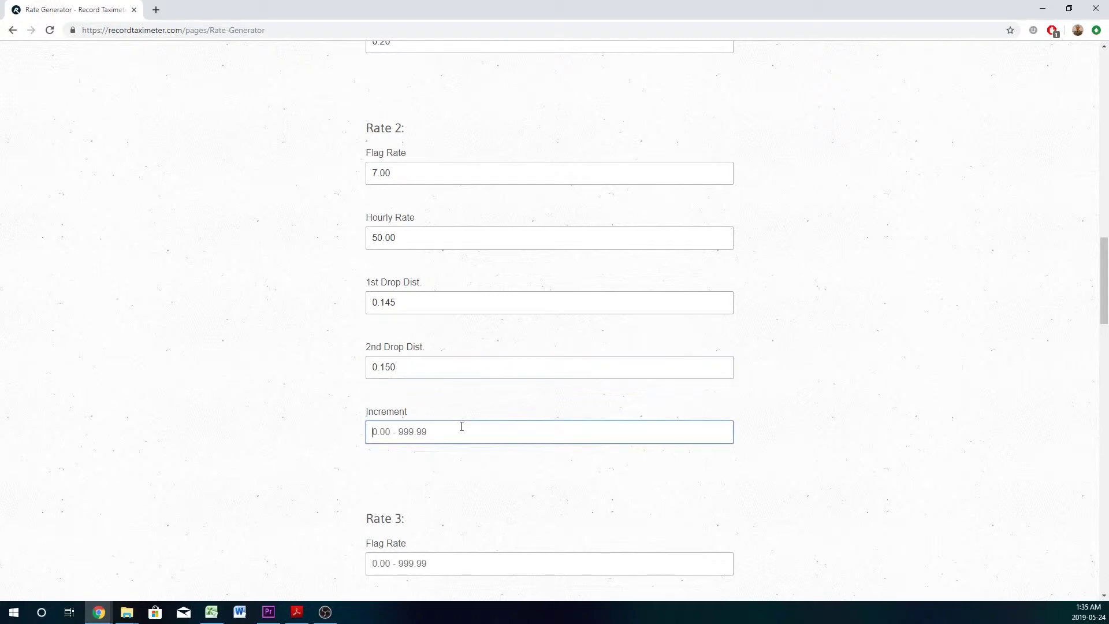
pyautogui.write('0.25')
pyautogui.scroll(-20, 300, 323)
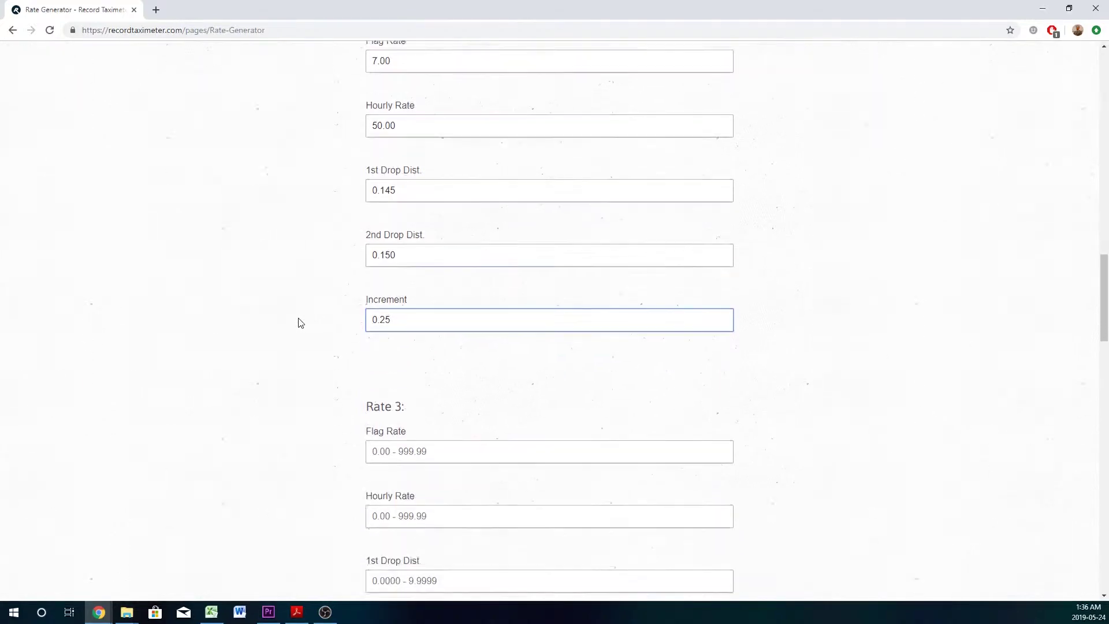
pyautogui.scroll(-7, 300, 323)
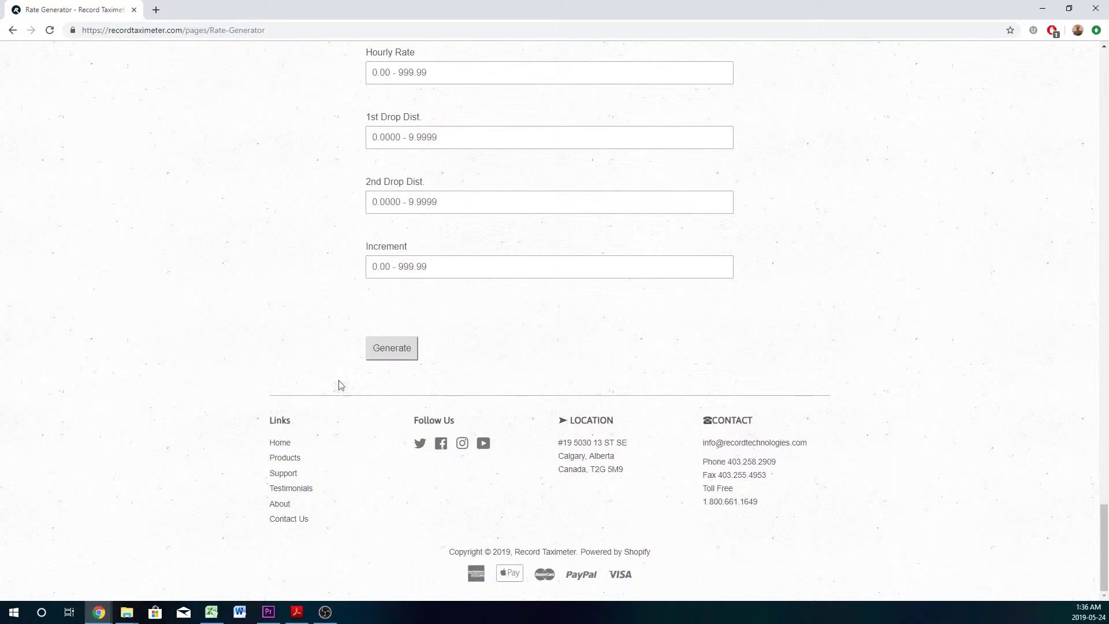
# - Generate the rates CSV and open the downloaded RATES (3).csv in Excel
pyautogui.click(393, 353)
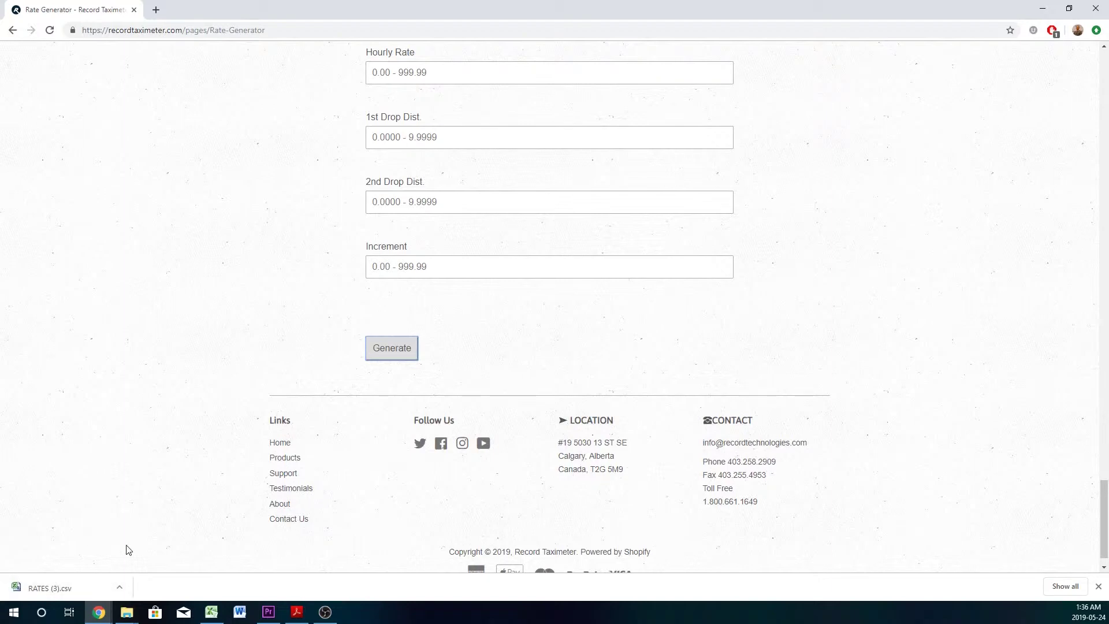
pyautogui.click(77, 583)
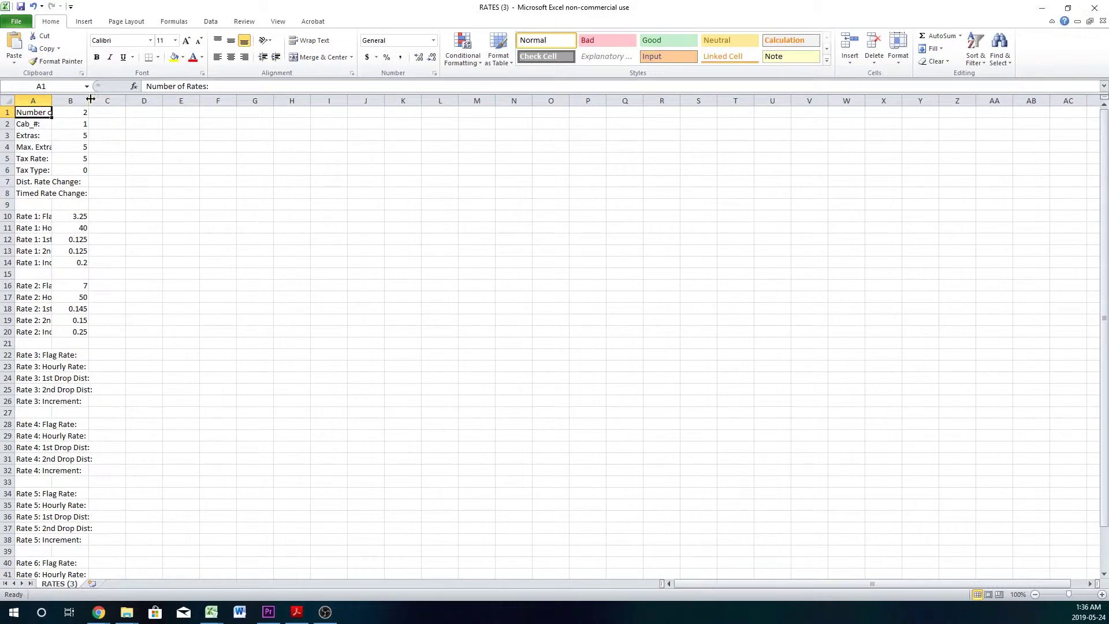
# - Widen columns A and B in RATES (3) to show full rate labels and values
pyautogui.moveTo(90, 101); pyautogui.dragTo(160, 102)
pyautogui.moveTo(52, 101); pyautogui.dragTo(99, 102)
pyautogui.click(299, 148)
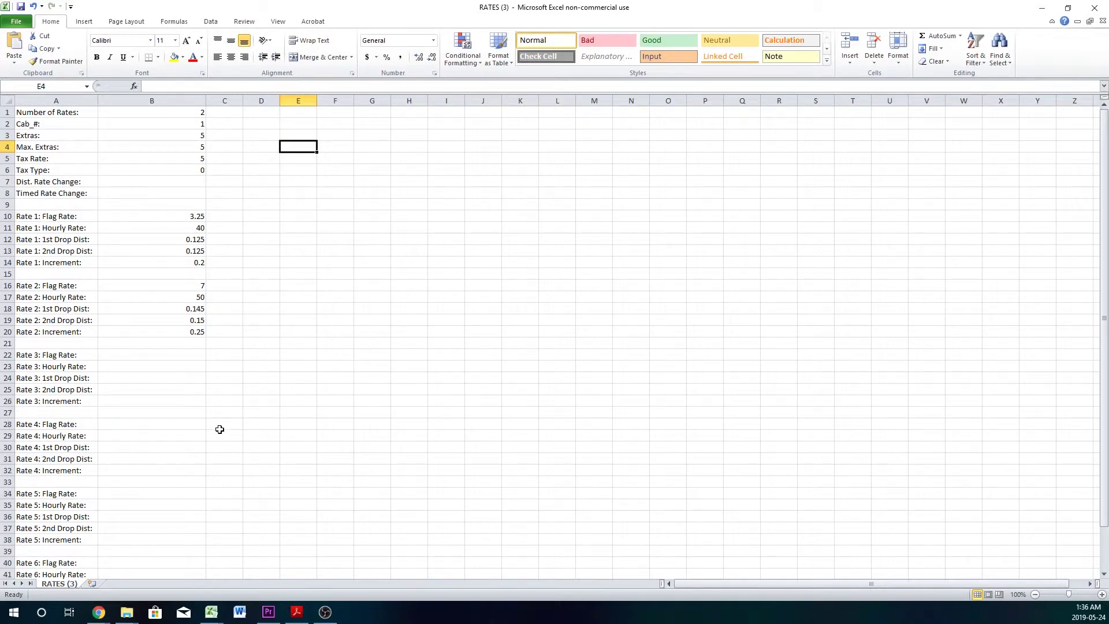
pyautogui.scroll(-2, 220, 429)
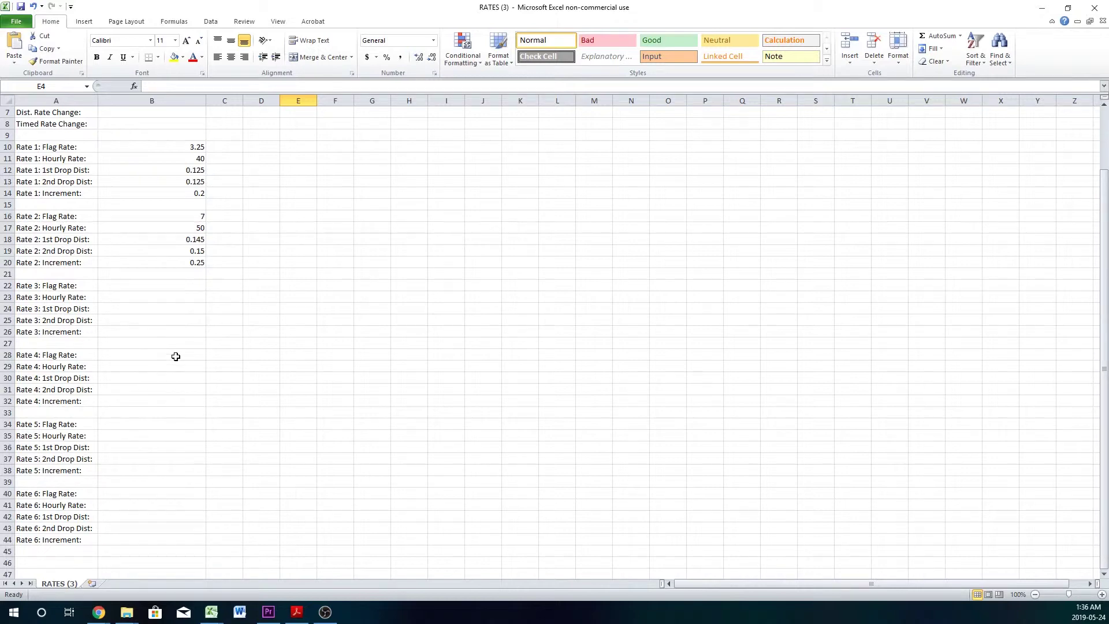
pyautogui.scroll(2, 364, 428)
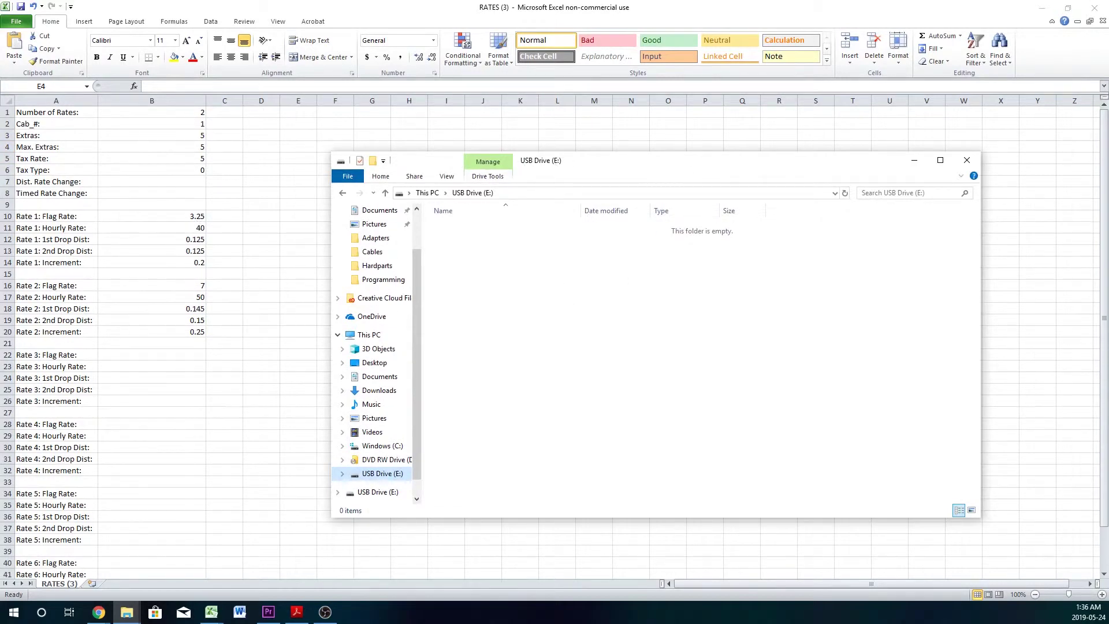
# - Copy RATES (3) onto USB Drive (E:), where it now appears as a 1 KB file
pyautogui.moveTo(220, 372); pyautogui.dragTo(556, 339)
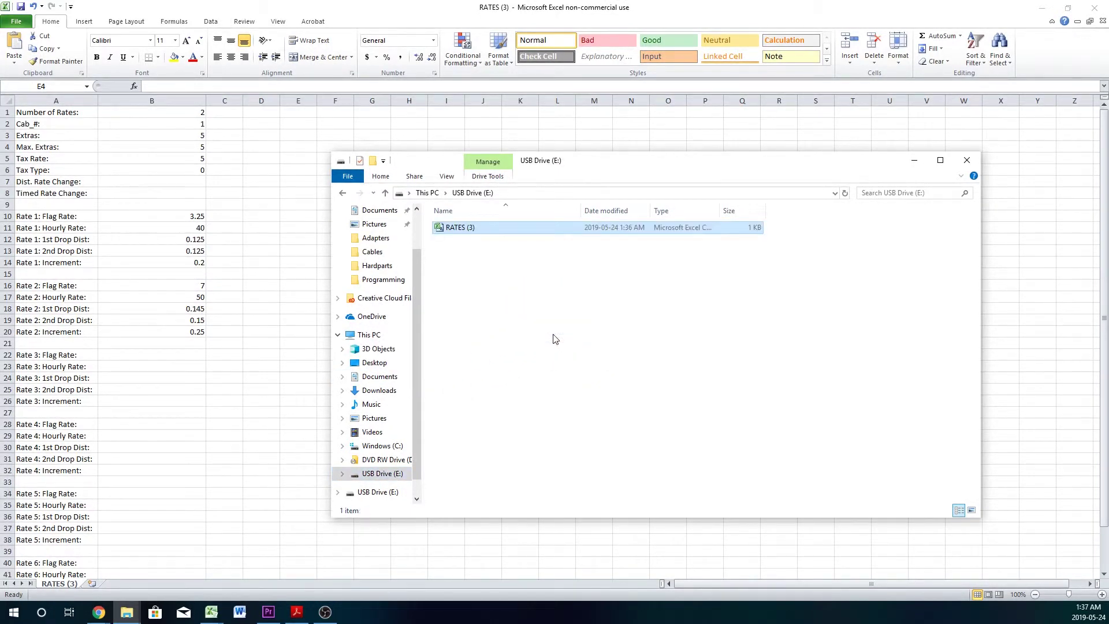
pyautogui.click(554, 339)
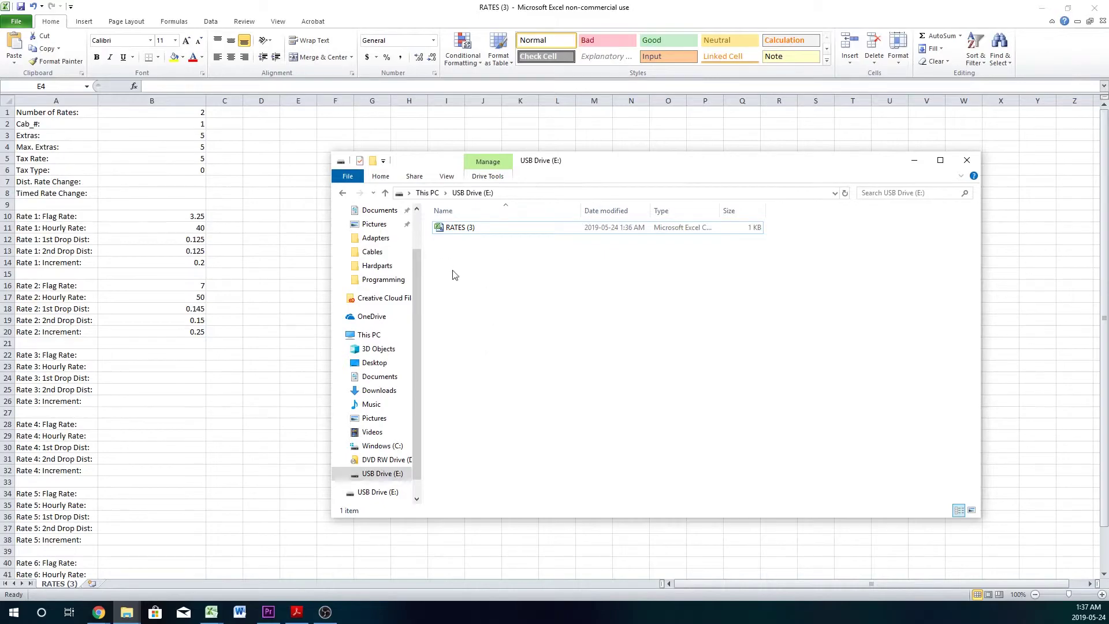